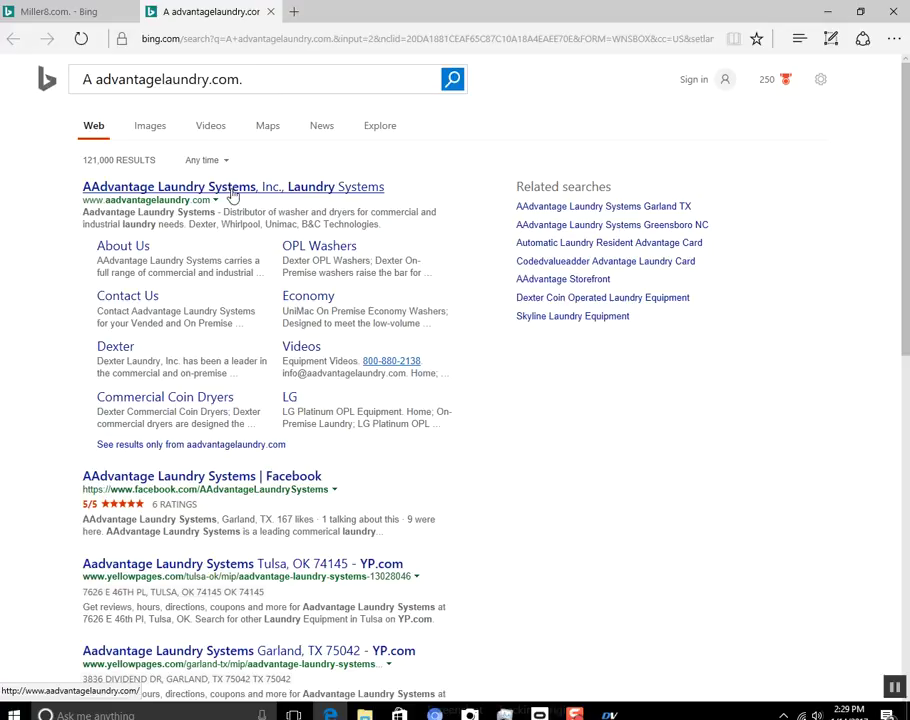
Open the AAdvantage Laundry Systems search result in a new tab.
{"action": "left_click_drag", "start_coordinate": [179, 187], "coordinate": [171, 187]}
{"action": "right_click", "coordinate": [188, 196]}
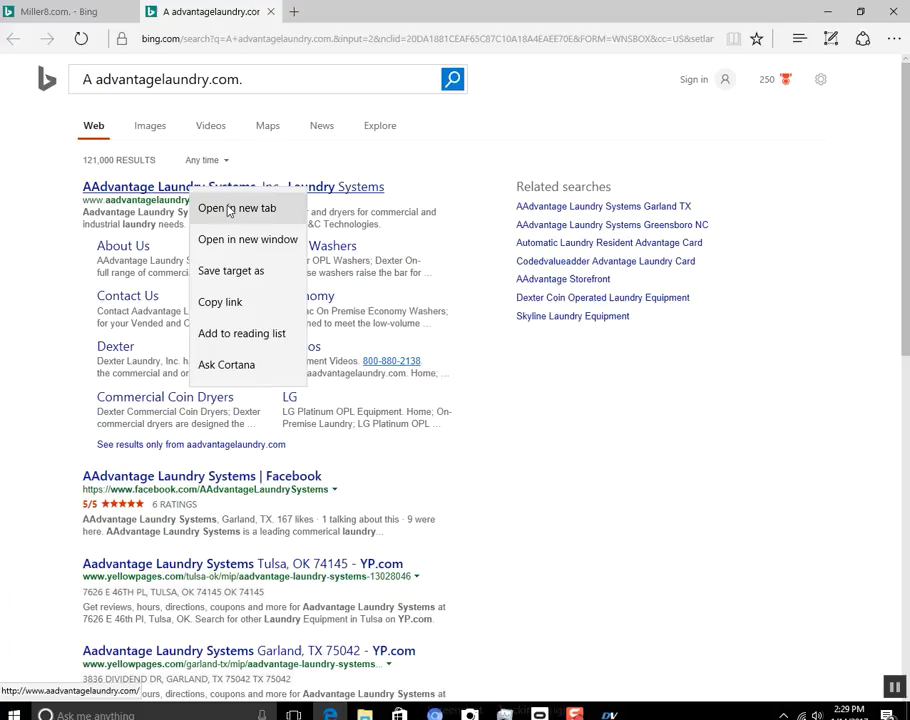
{"action": "left_click", "coordinate": [228, 209]}
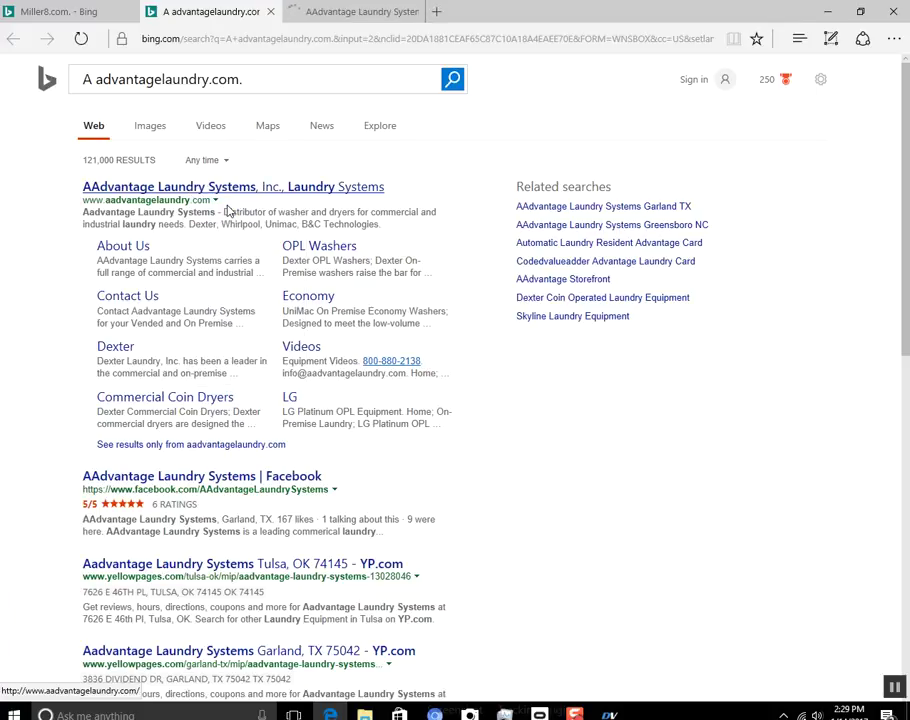
Move the AAdvantage site to its own window, open the Dexter Fall Financing Promotion, then start Cortana.
{"action": "left_click_drag", "start_coordinate": [330, 12], "coordinate": [345, 28]}
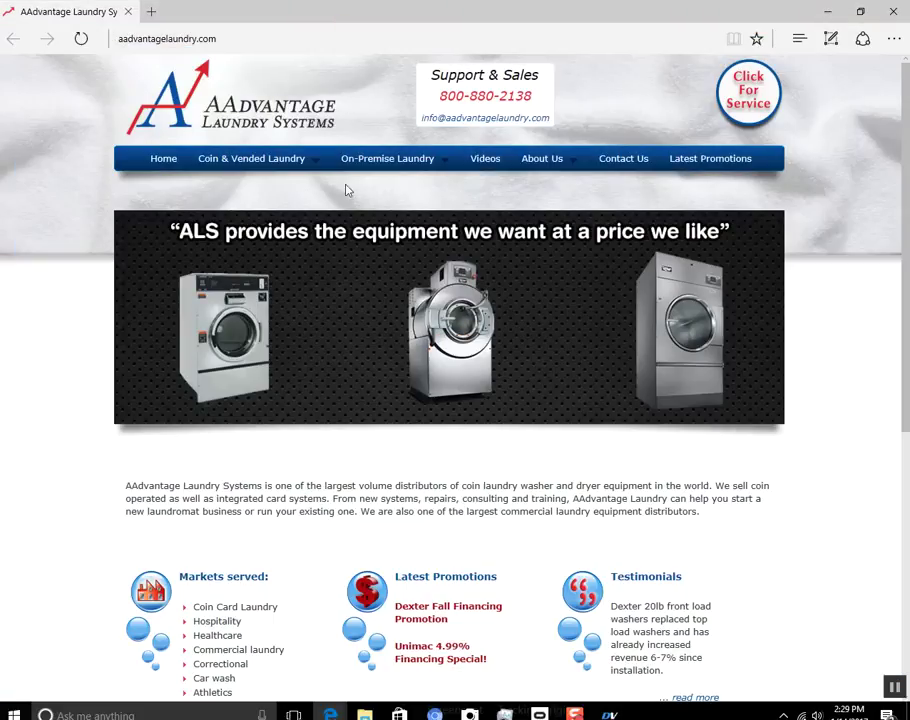
{"action": "left_click", "coordinate": [346, 421]}
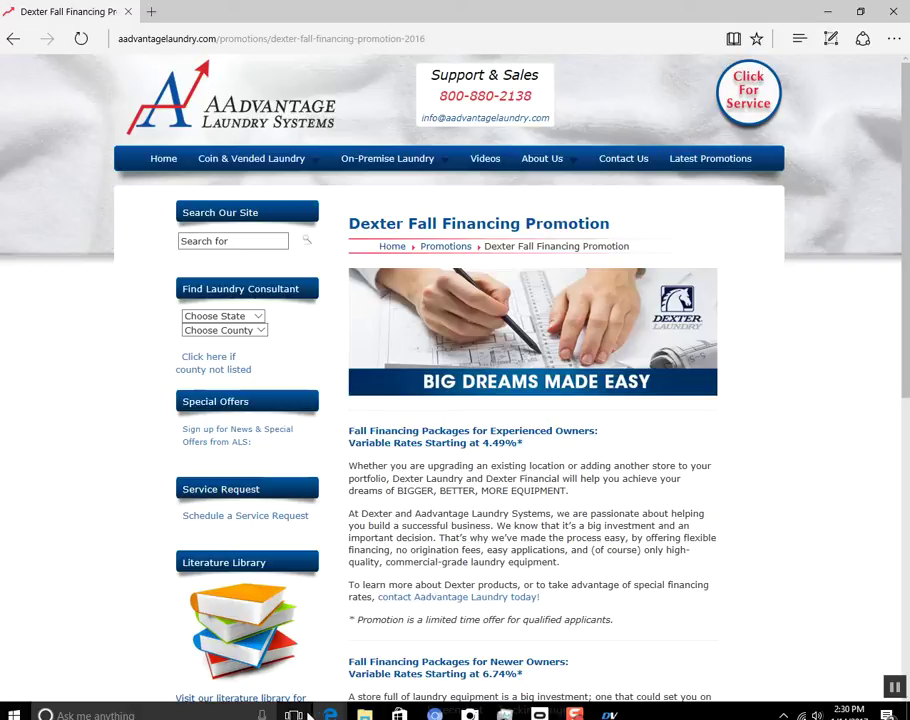
{"action": "left_click", "coordinate": [262, 712]}
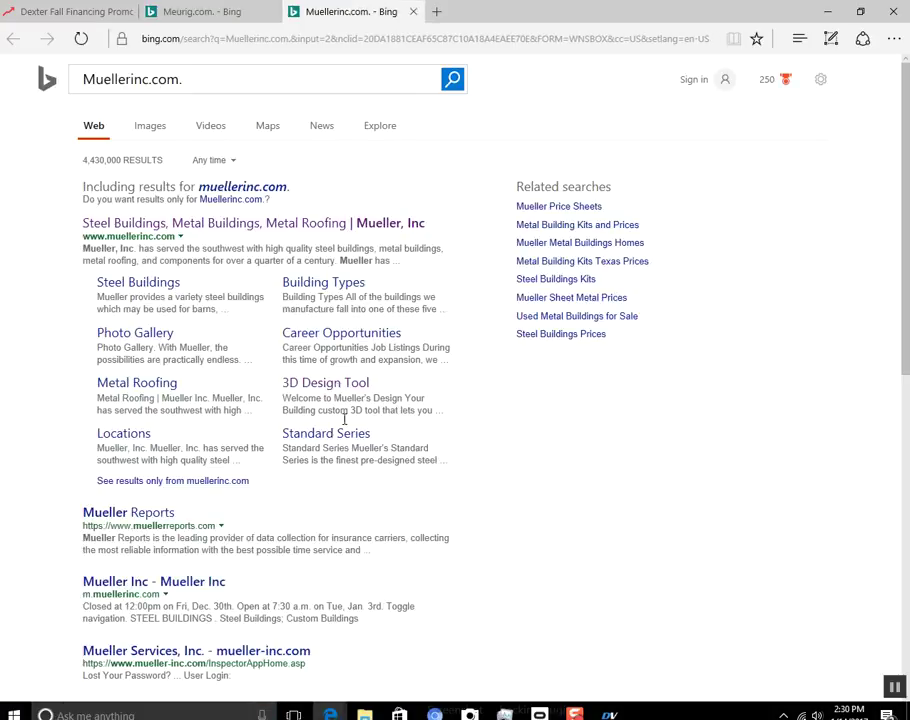
Open the Mueller '3D Design Tool' sitelink from the Bing results in a new tab.
{"action": "left_click_drag", "start_coordinate": [343, 385], "coordinate": [317, 360]}
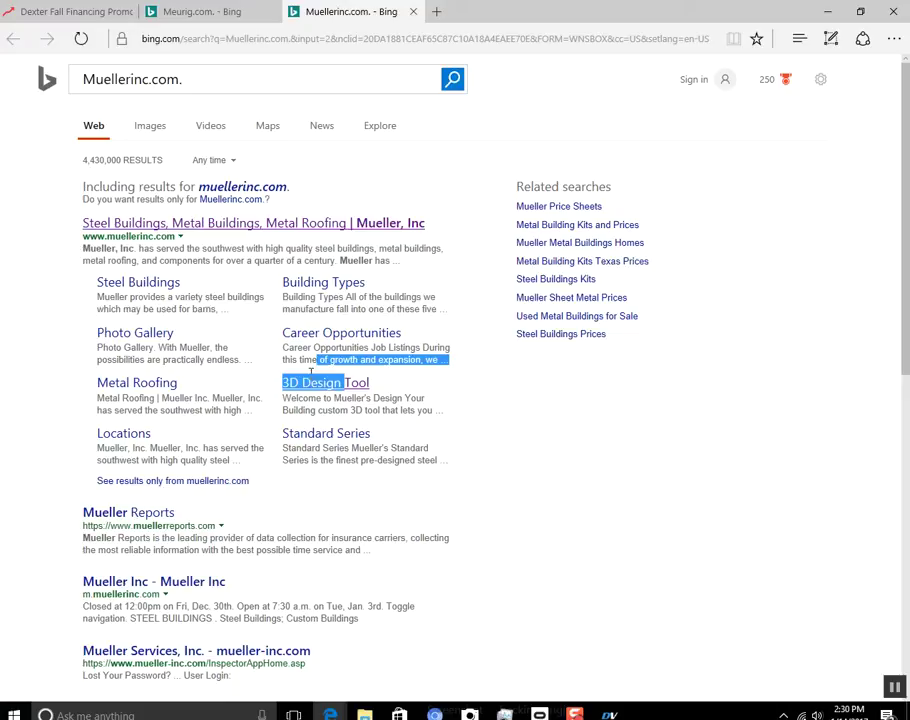
{"action": "right_click", "coordinate": [308, 383]}
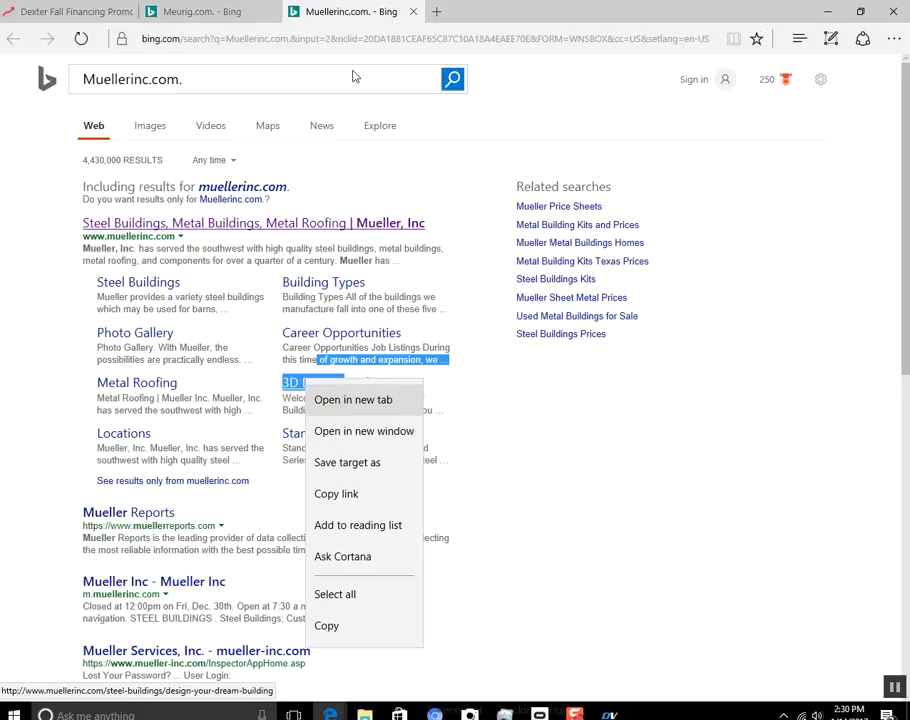
{"action": "left_click", "coordinate": [352, 404]}
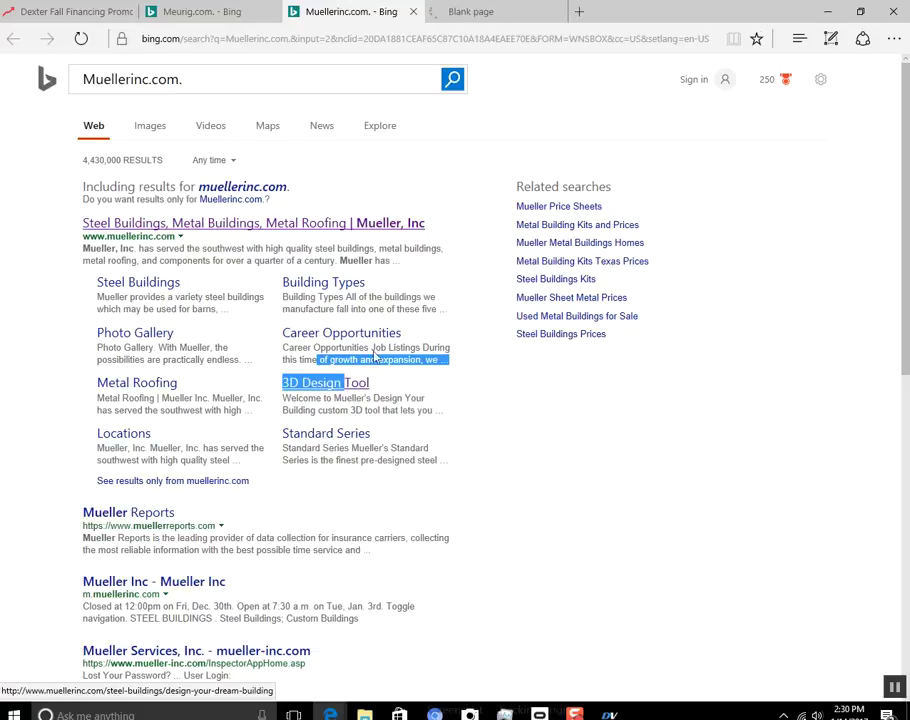
On the 3D Design Tool page, open 'Build Your Dream Building Now' in a new tab.
{"action": "left_click", "coordinate": [475, 14]}
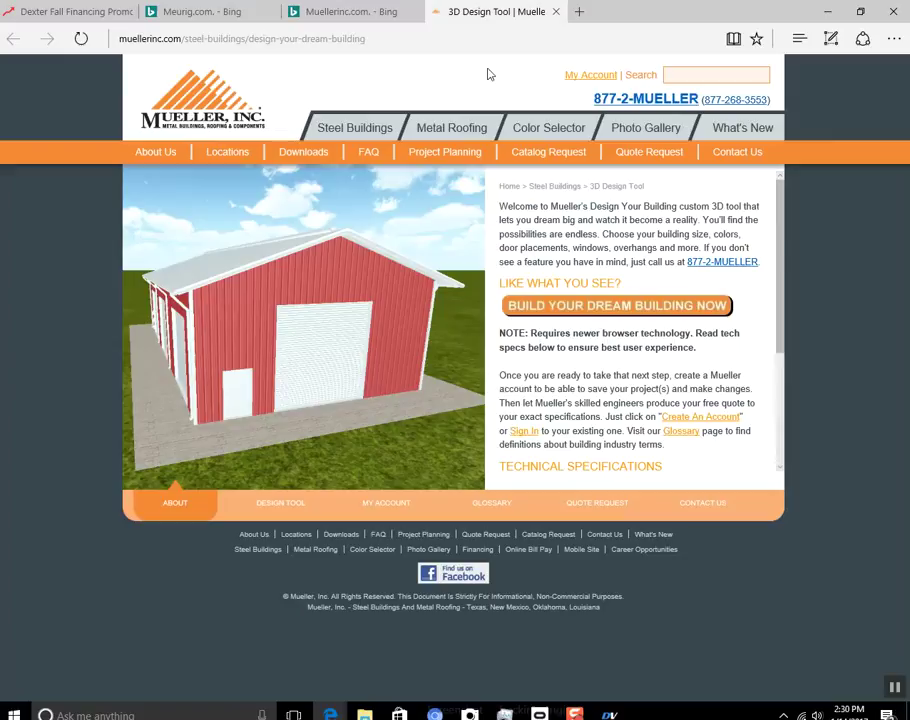
{"action": "right_click", "coordinate": [601, 308]}
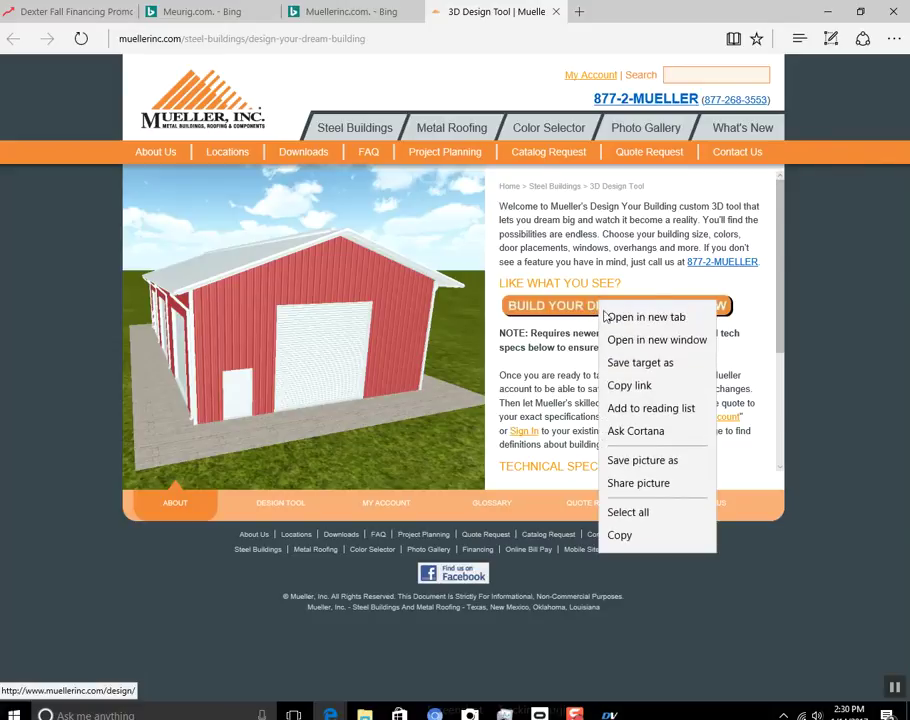
{"action": "left_click", "coordinate": [627, 318]}
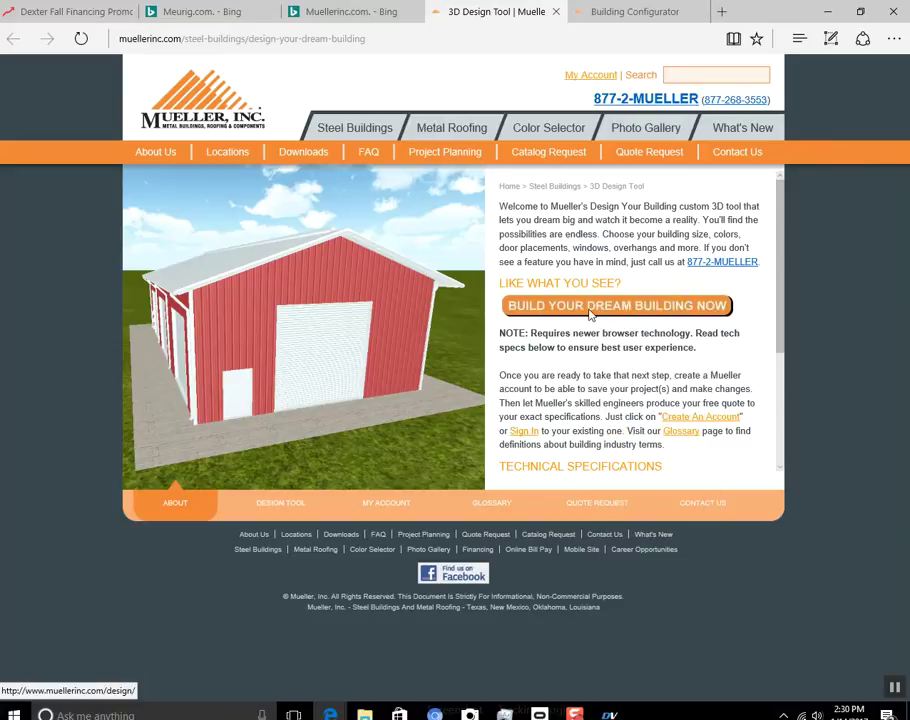
In the configurator, set the building width to 55 ft and length to 69 ft.
{"action": "left_click", "coordinate": [638, 11]}
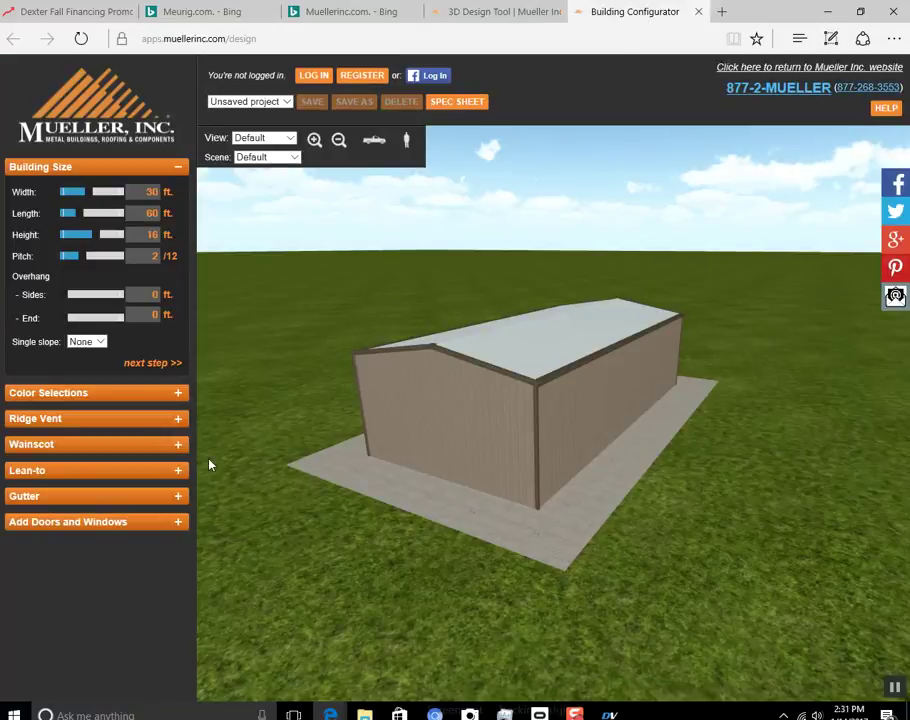
{"action": "left_click", "coordinate": [120, 194]}
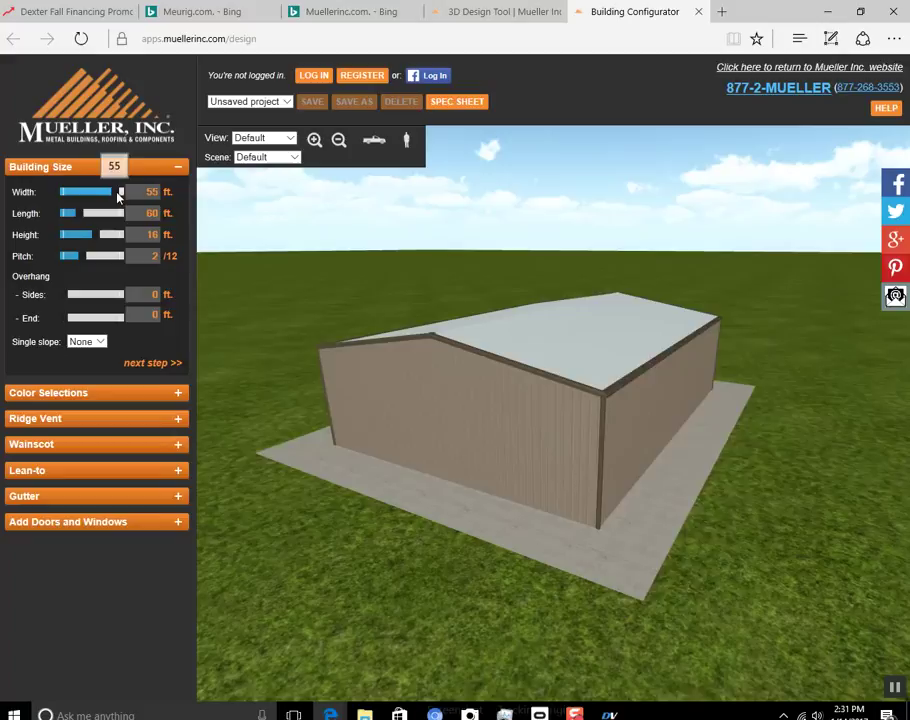
{"action": "left_click", "coordinate": [104, 214]}
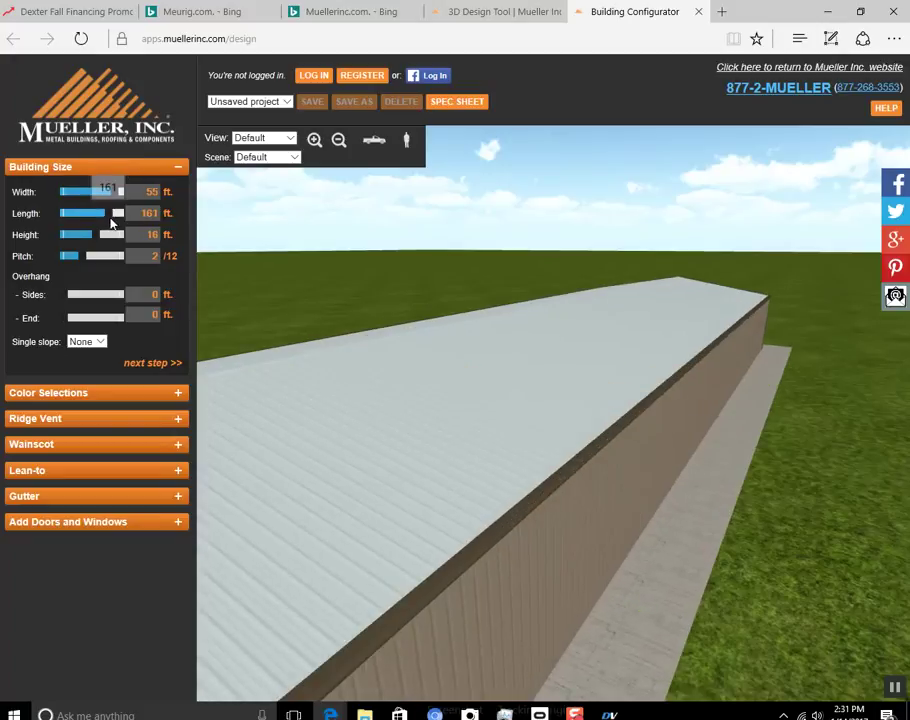
{"action": "left_click", "coordinate": [93, 213]}
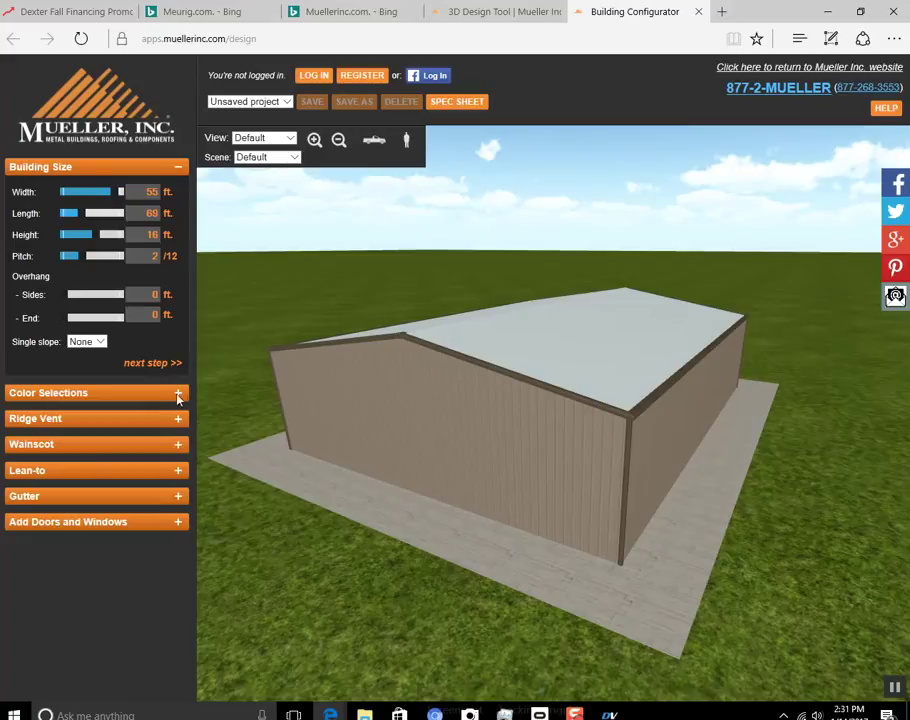
Color the building with Patriot Red walls, Burgundy trim and a Hawaiian Blue roof.
{"action": "left_click", "coordinate": [179, 395]}
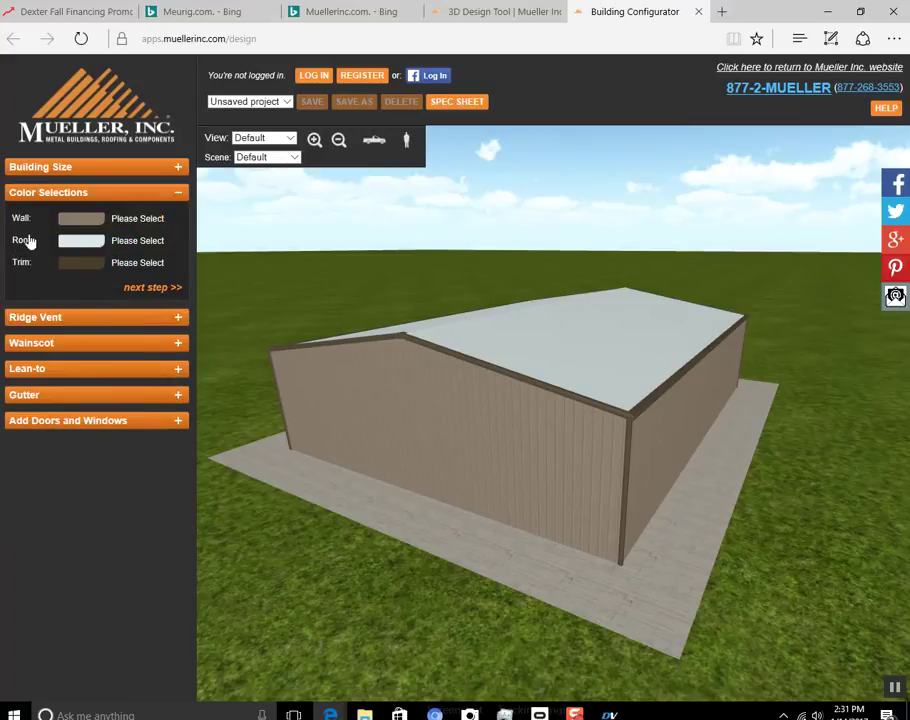
{"action": "left_click", "coordinate": [146, 240]}
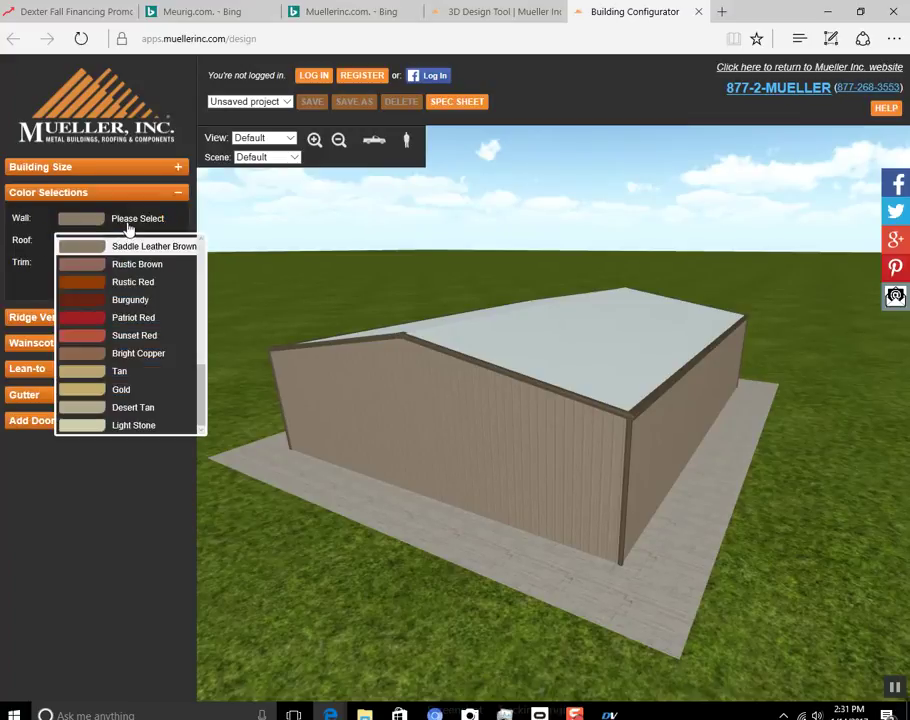
{"action": "left_click", "coordinate": [90, 320]}
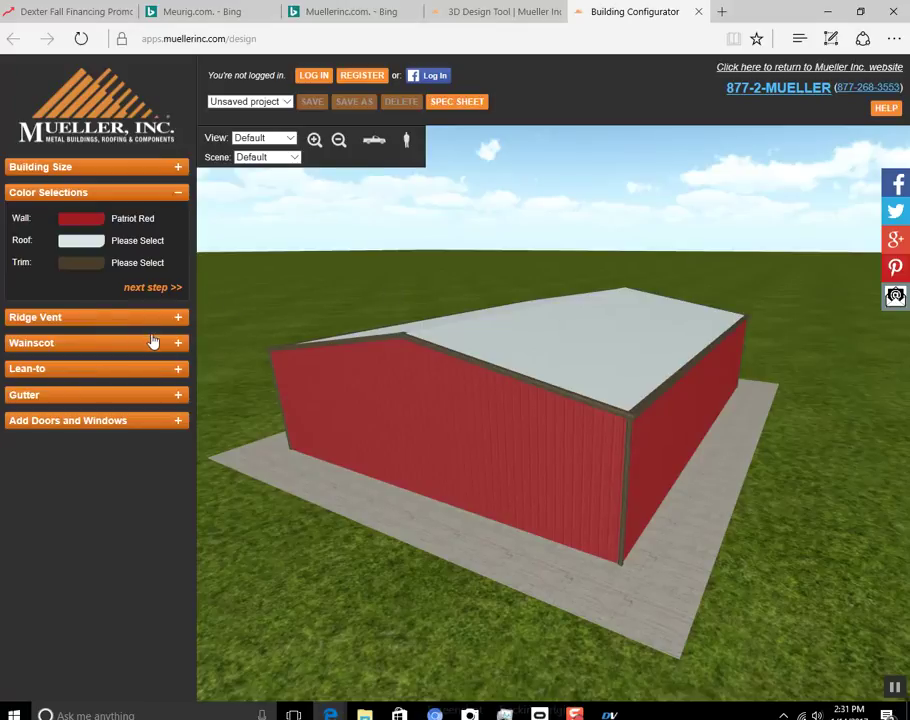
{"action": "left_click", "coordinate": [134, 264]}
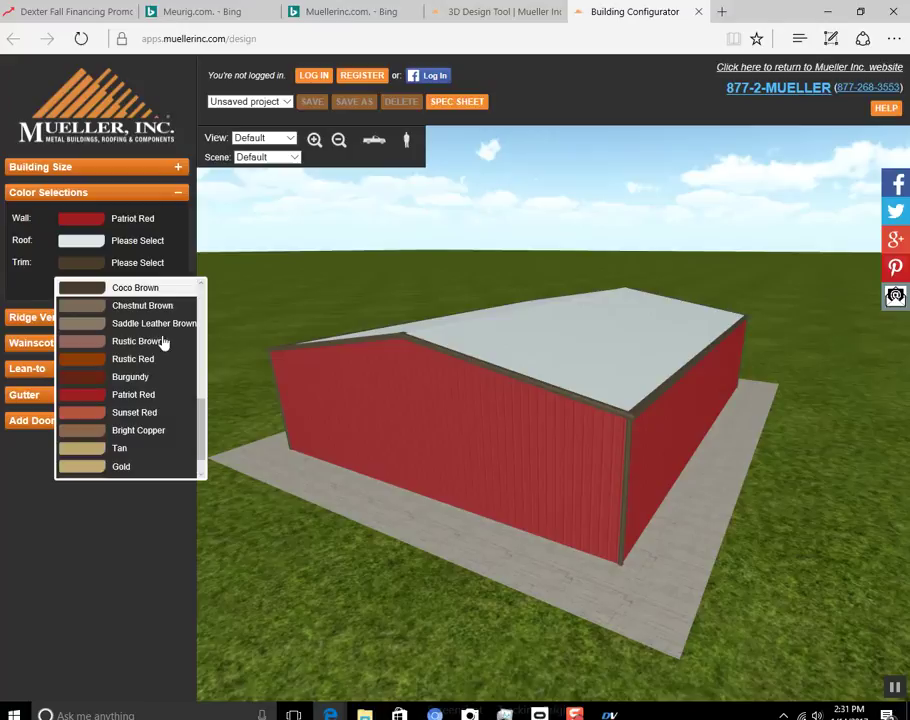
{"action": "left_click", "coordinate": [112, 380]}
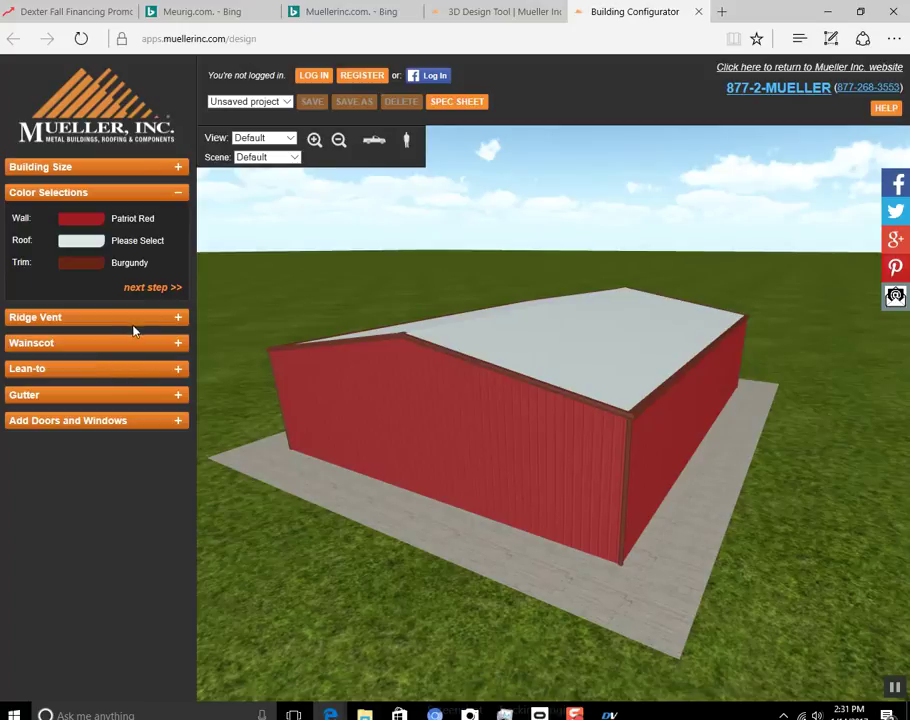
{"action": "left_click", "coordinate": [97, 244]}
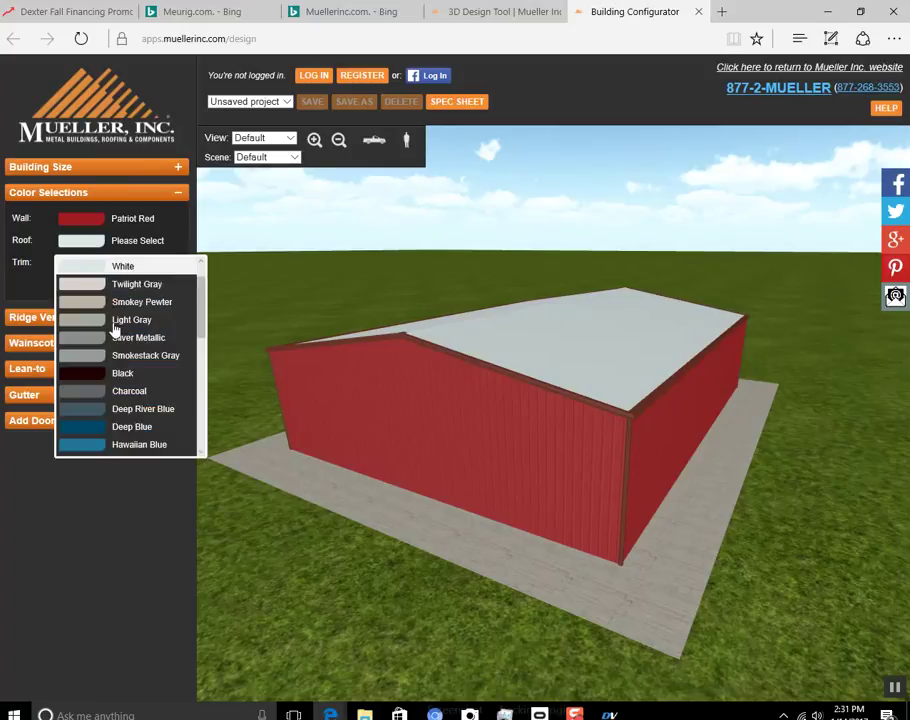
{"action": "left_click", "coordinate": [96, 446]}
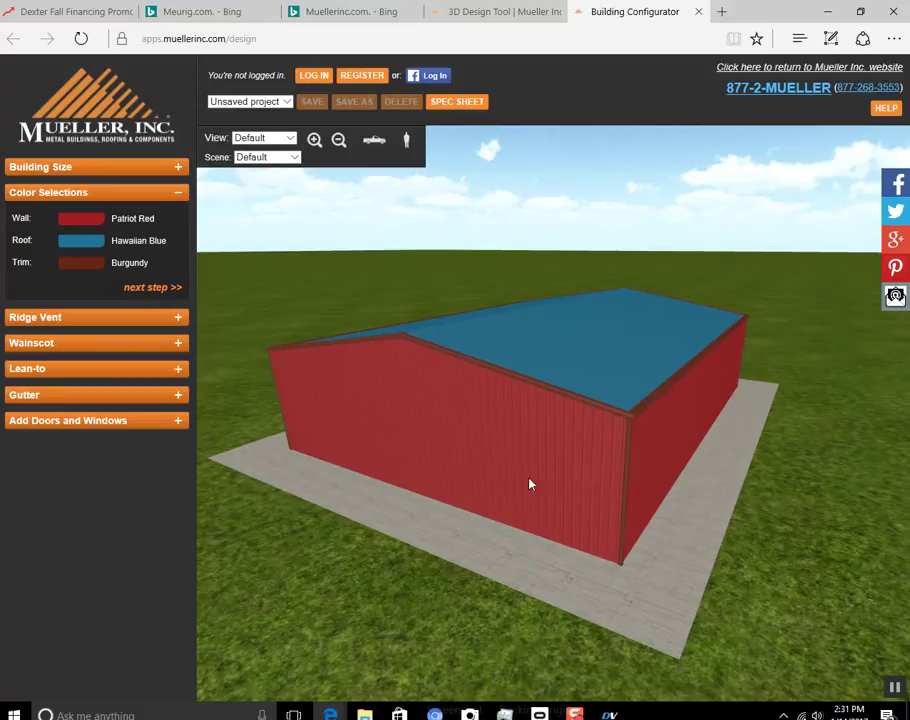
Rotate to the long wall and switch the building's gutters On.
{"action": "left_click_drag", "start_coordinate": [530, 484], "coordinate": [729, 443]}
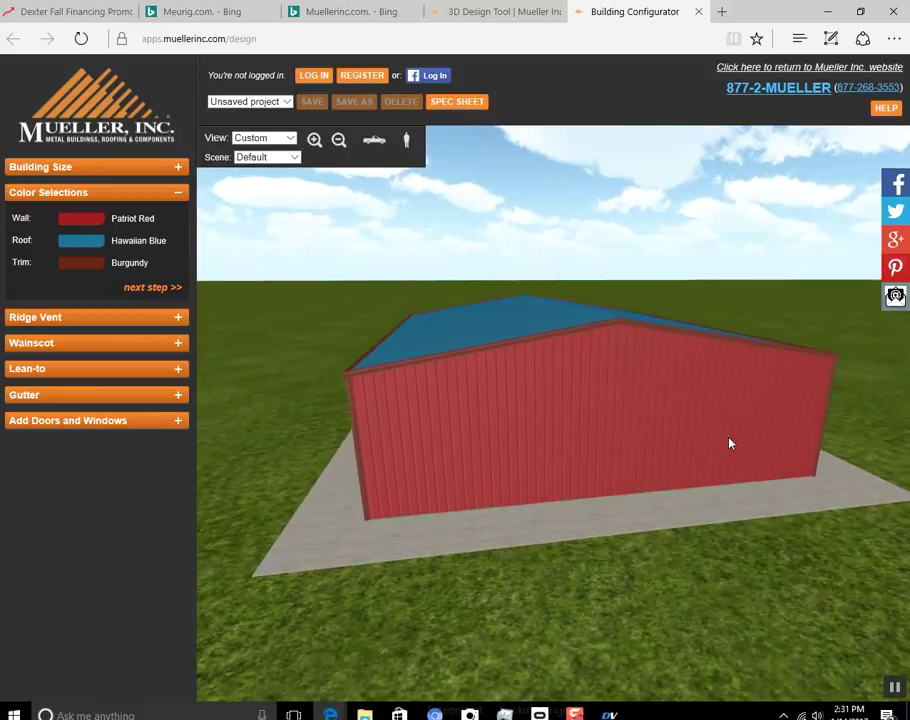
{"action": "left_click_drag", "start_coordinate": [658, 447], "coordinate": [621, 441]}
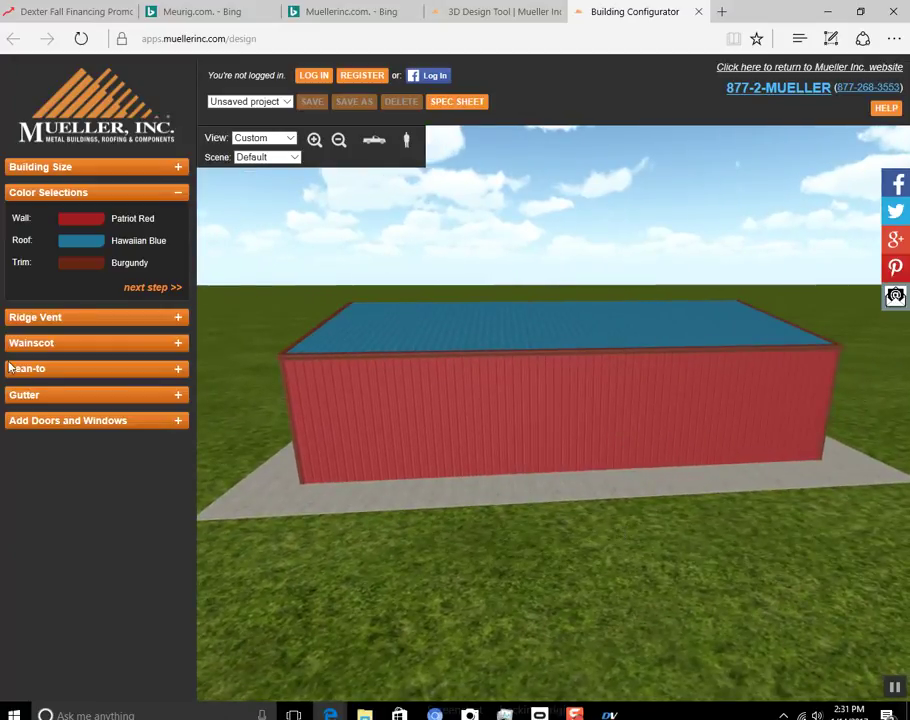
{"action": "left_click", "coordinate": [178, 396]}
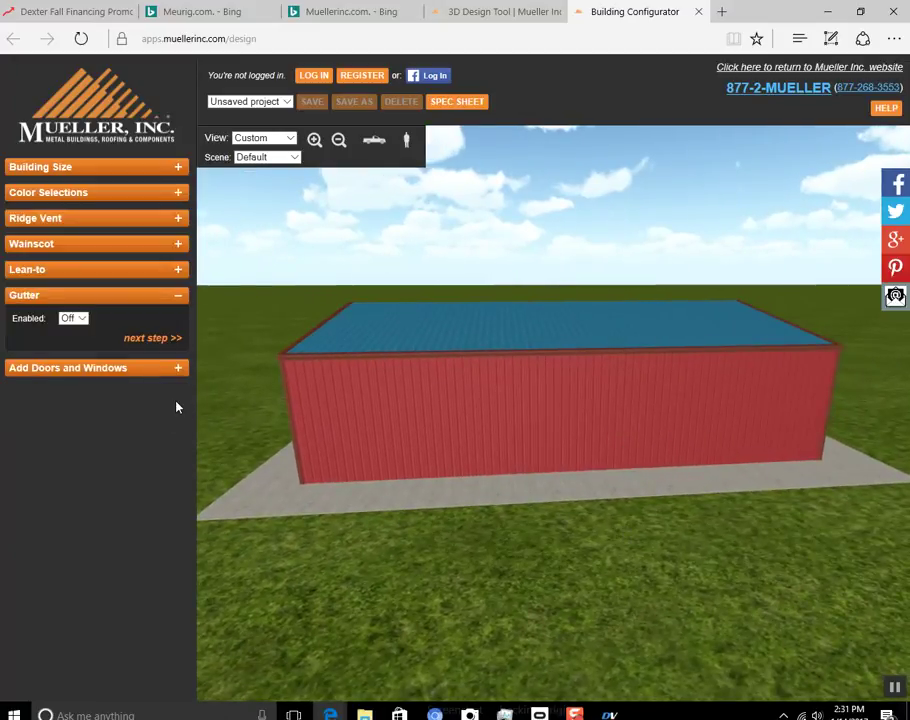
{"action": "left_click", "coordinate": [73, 318]}
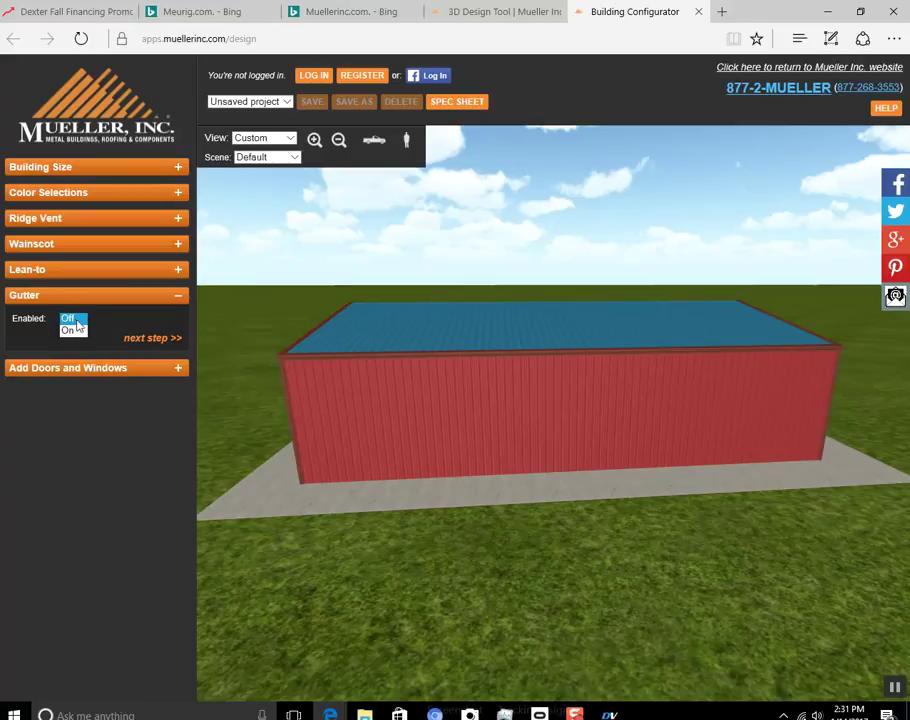
{"action": "left_click", "coordinate": [74, 322]}
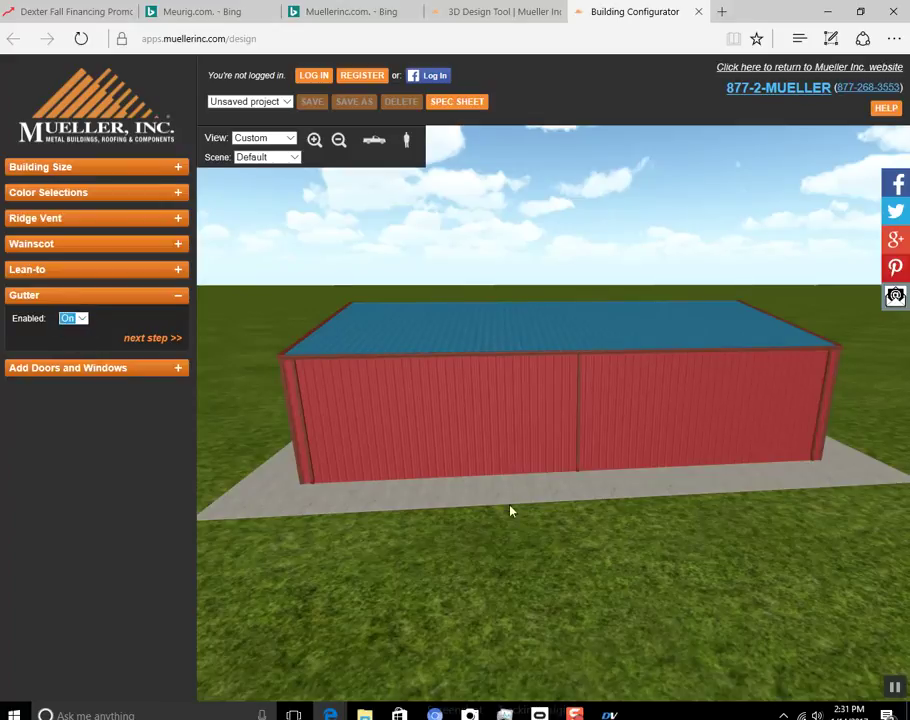
{"action": "left_click", "coordinate": [377, 142]}
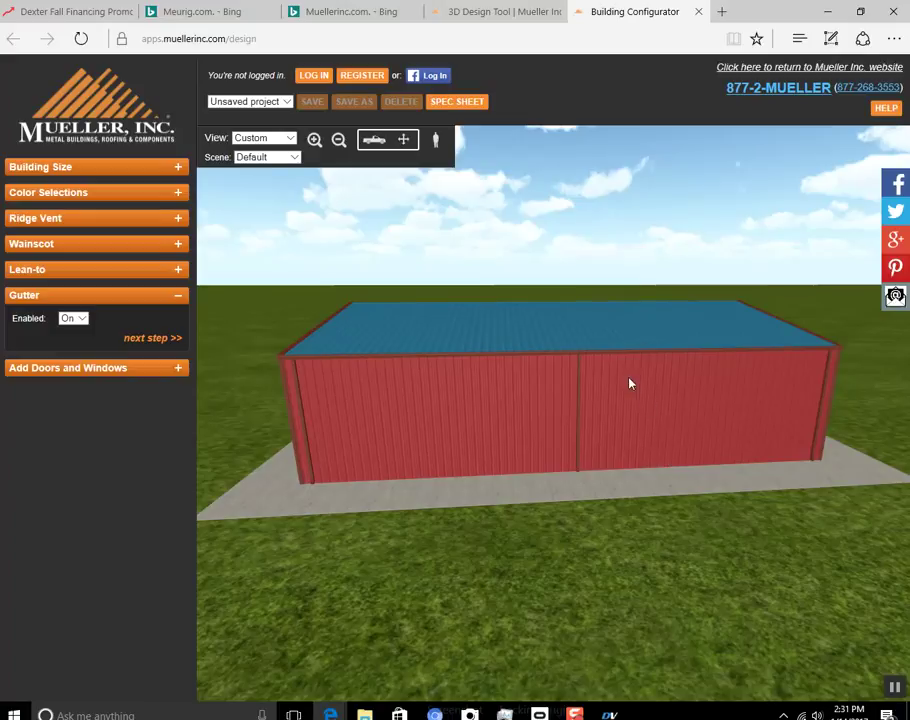
View the building from the Back-Right preset, zoom out, and orbit to the long side wall.
{"action": "left_click", "coordinate": [288, 142]}
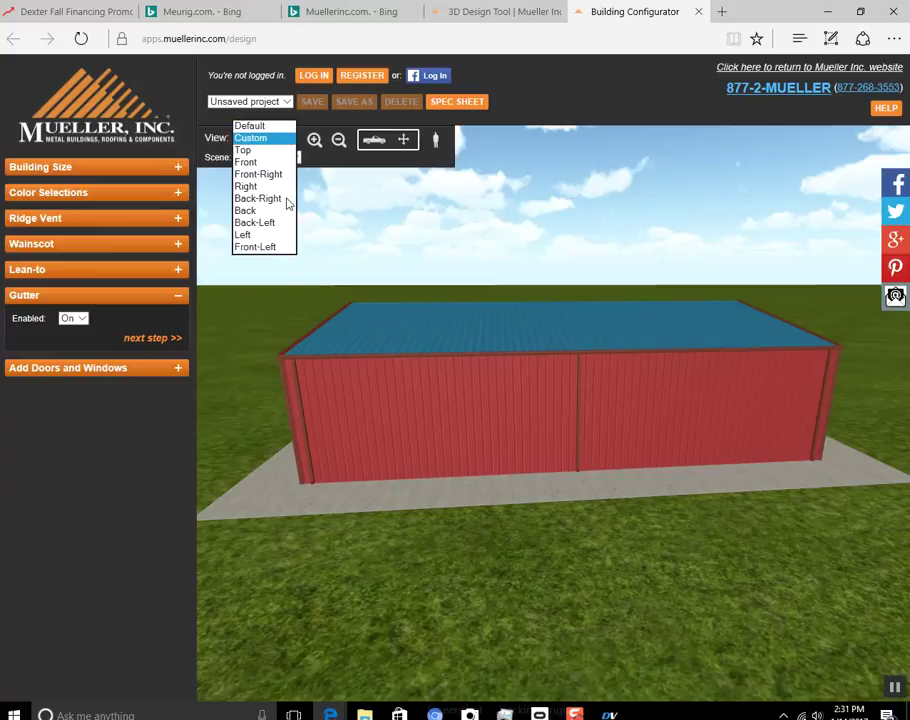
{"action": "left_click", "coordinate": [287, 200]}
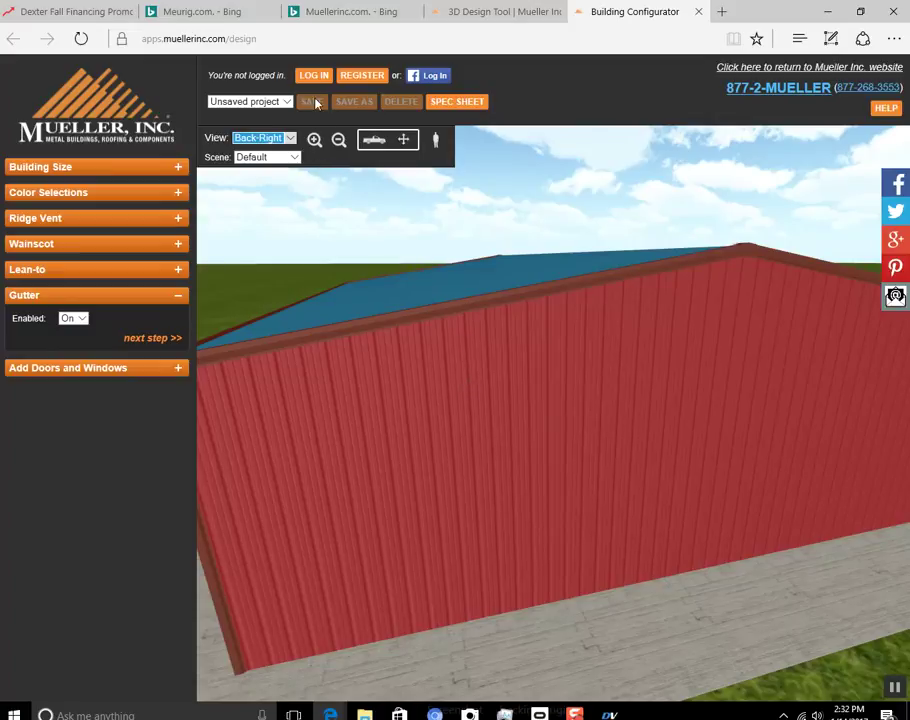
{"action": "left_click", "coordinate": [340, 145]}
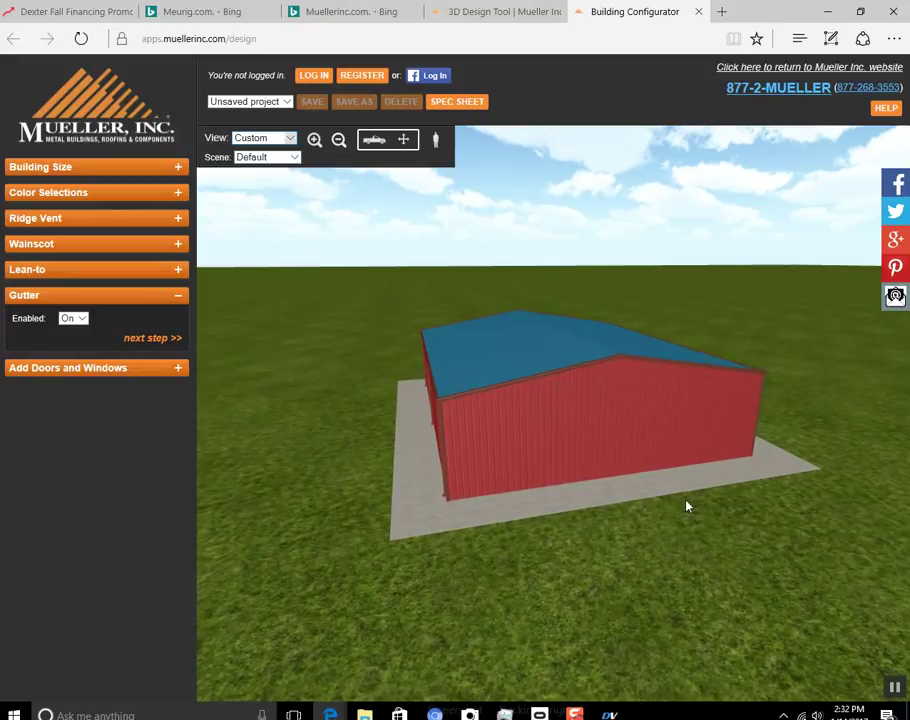
{"action": "left_click_drag", "start_coordinate": [687, 506], "coordinate": [512, 483]}
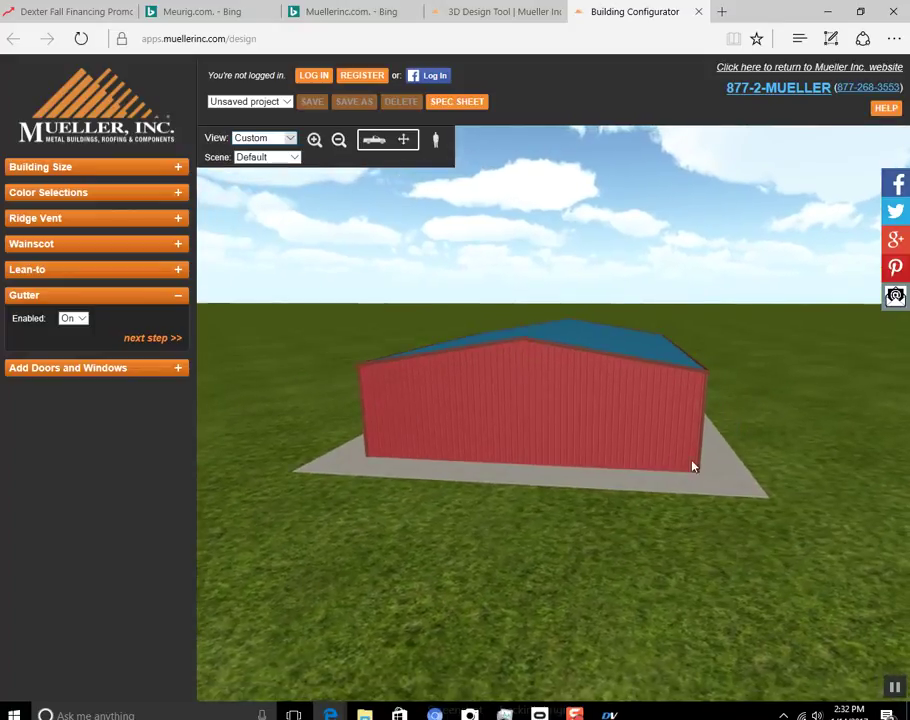
{"action": "left_click_drag", "start_coordinate": [461, 461], "coordinate": [668, 449]}
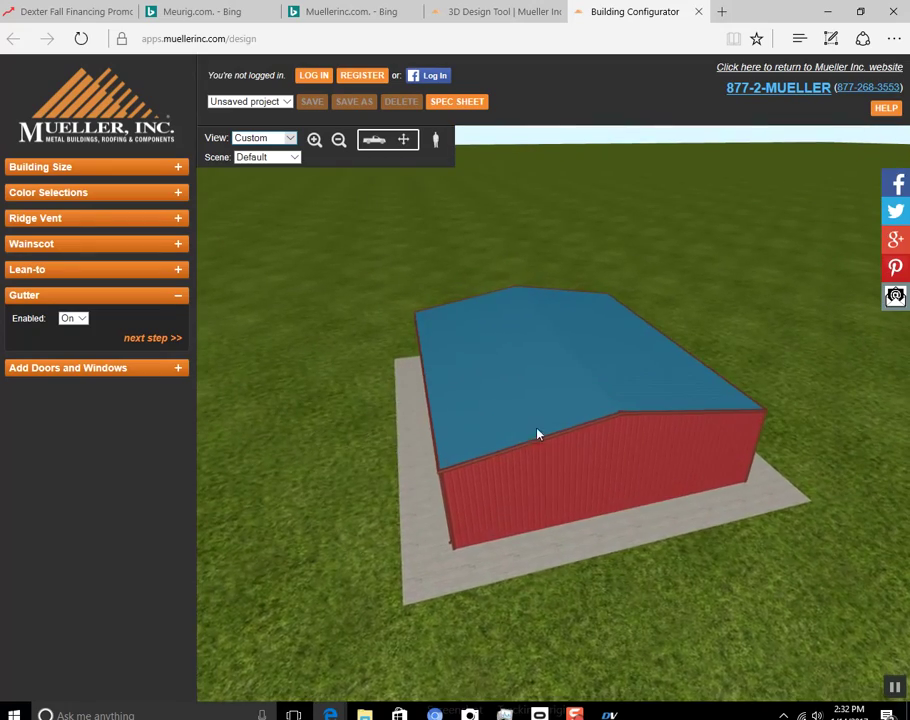
{"action": "left_click_drag", "start_coordinate": [536, 431], "coordinate": [600, 402]}
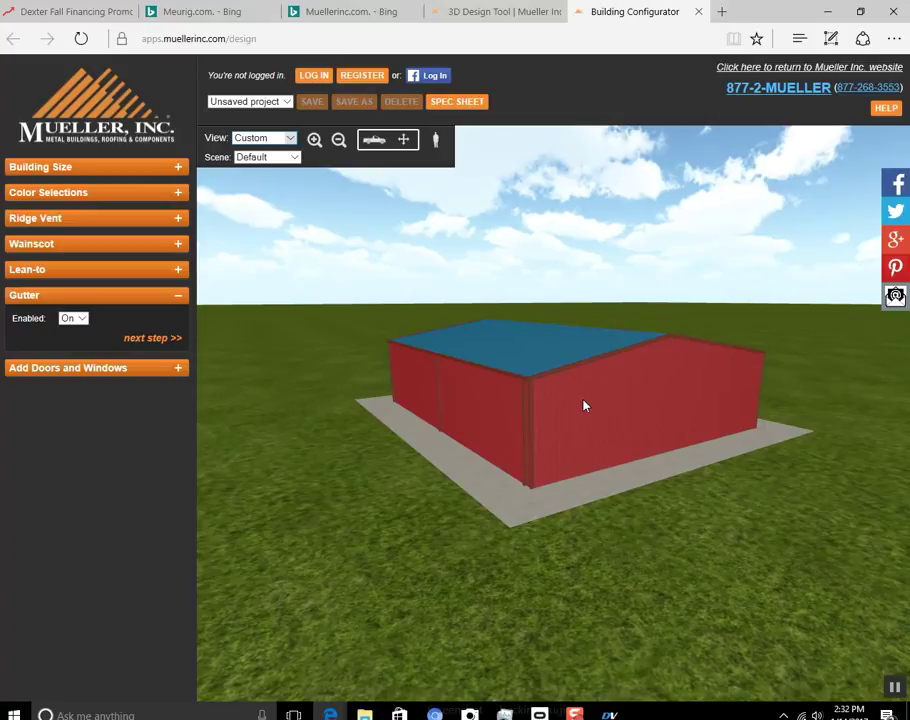